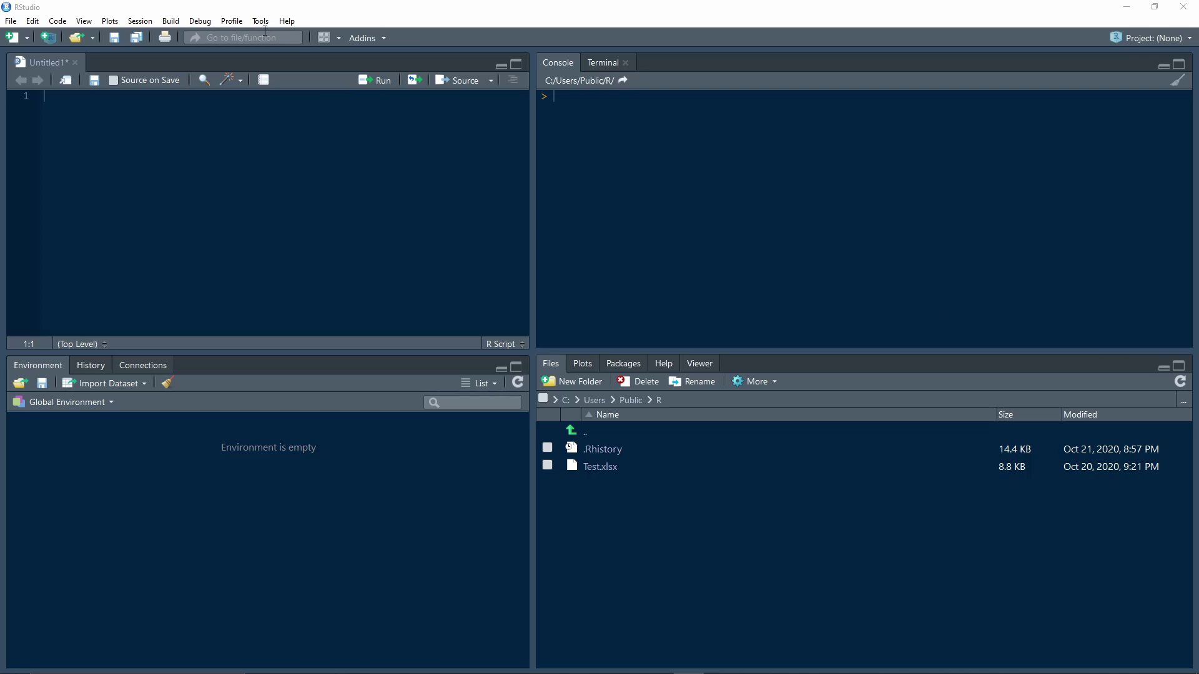
- Request installation of the ggplot2 package from CRAN via Install Packages
{"action": "left_click", "coordinate": [256, 24]}
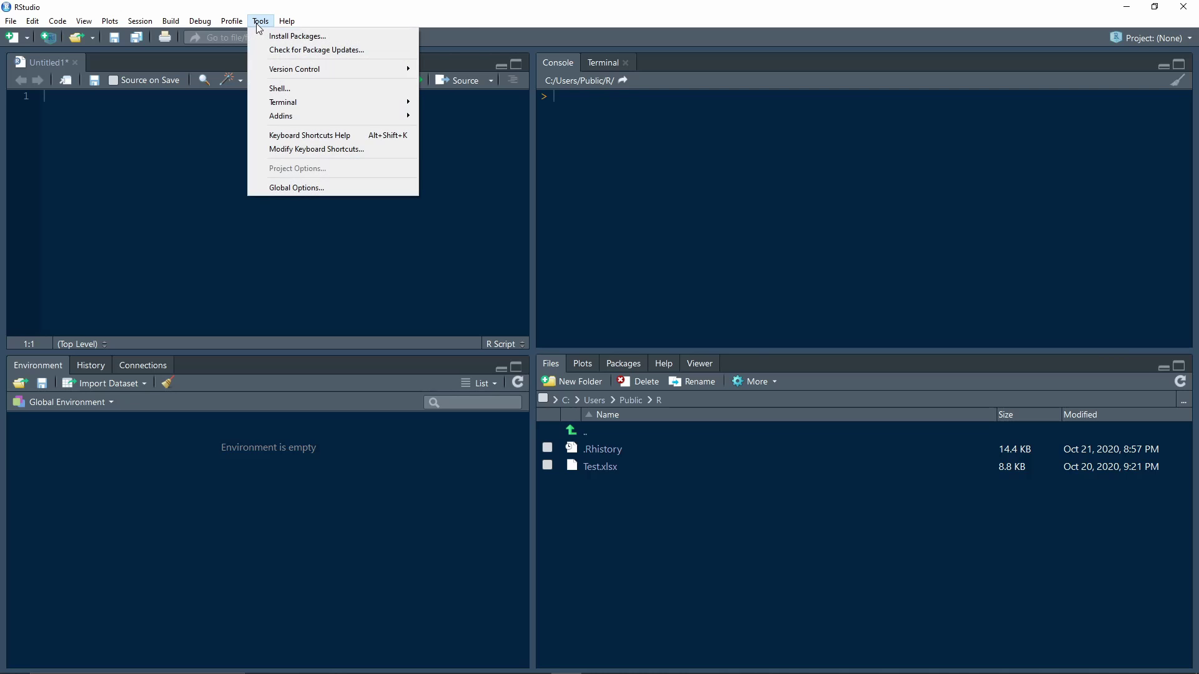
{"action": "left_click", "coordinate": [281, 37]}
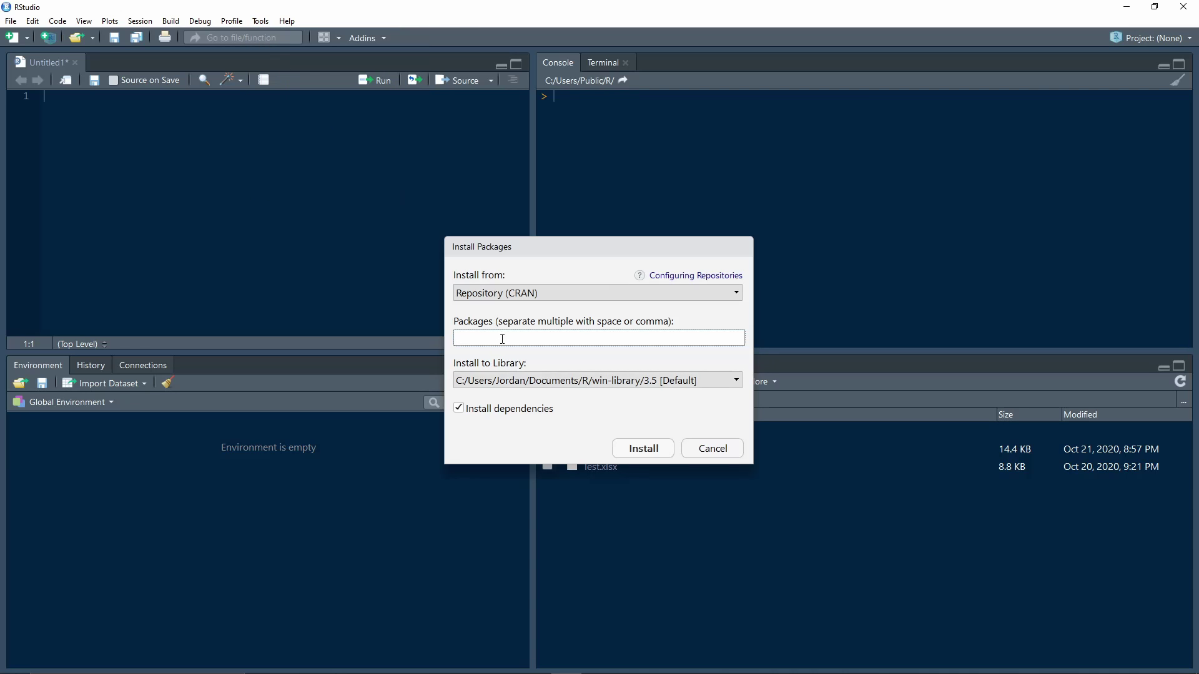
{"action": "type", "text": "ggplot2"}
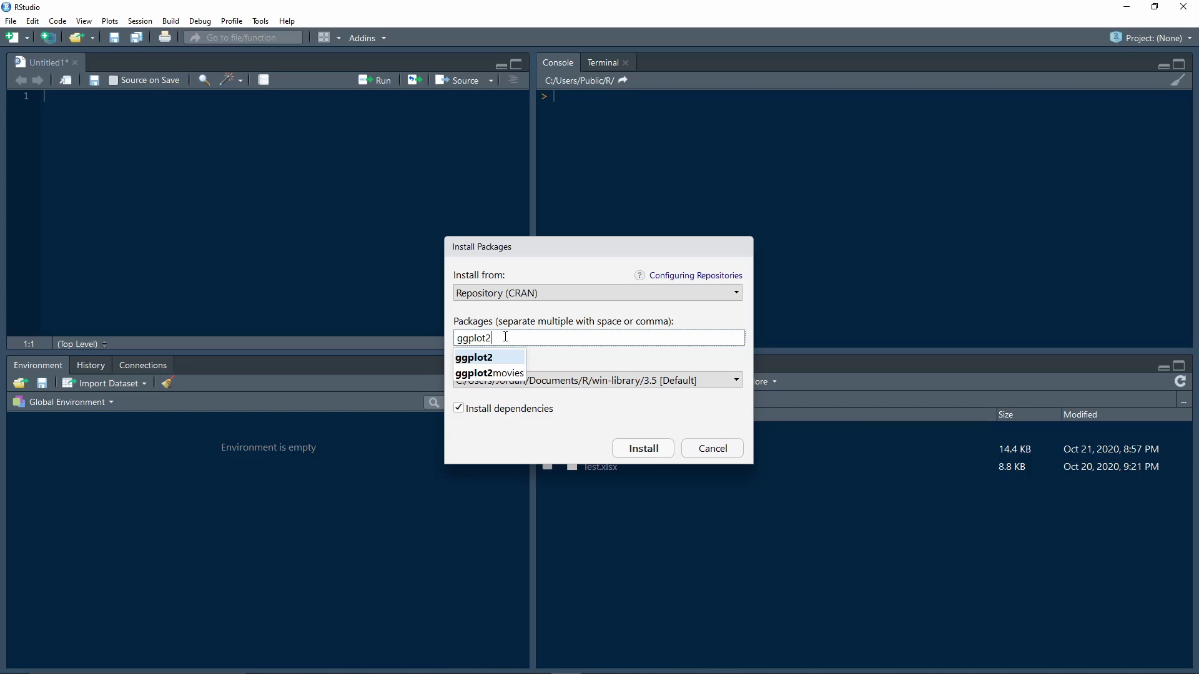
{"action": "left_click", "coordinate": [474, 357]}
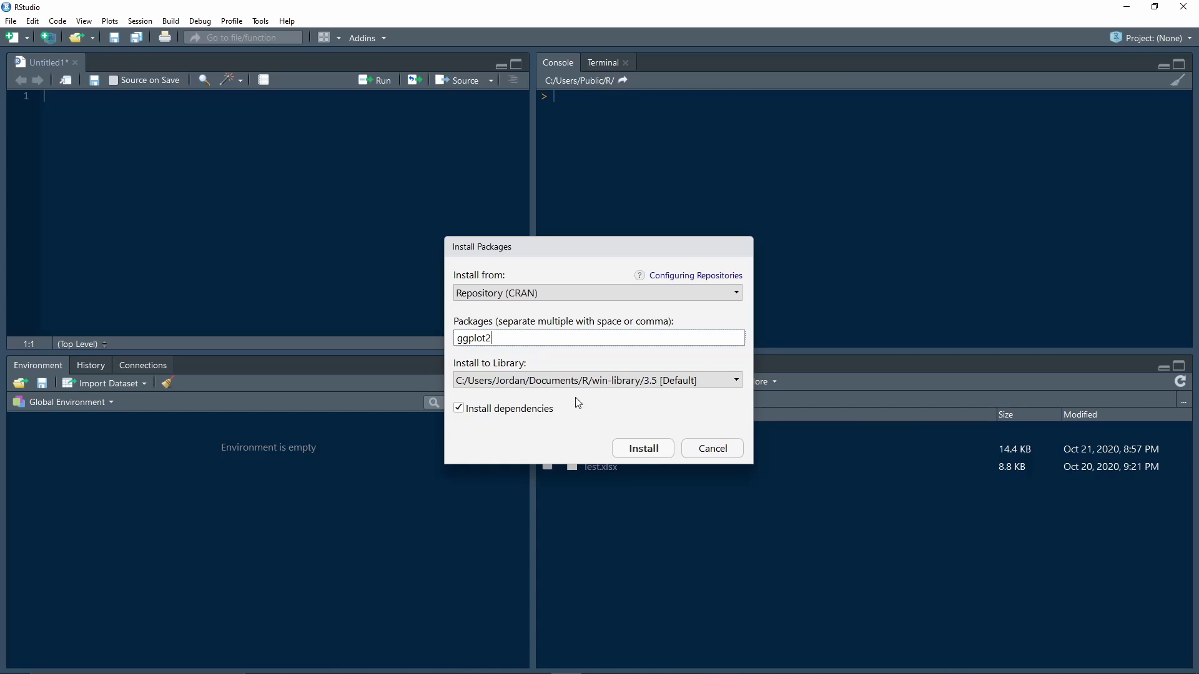
{"action": "left_click", "coordinate": [642, 449]}
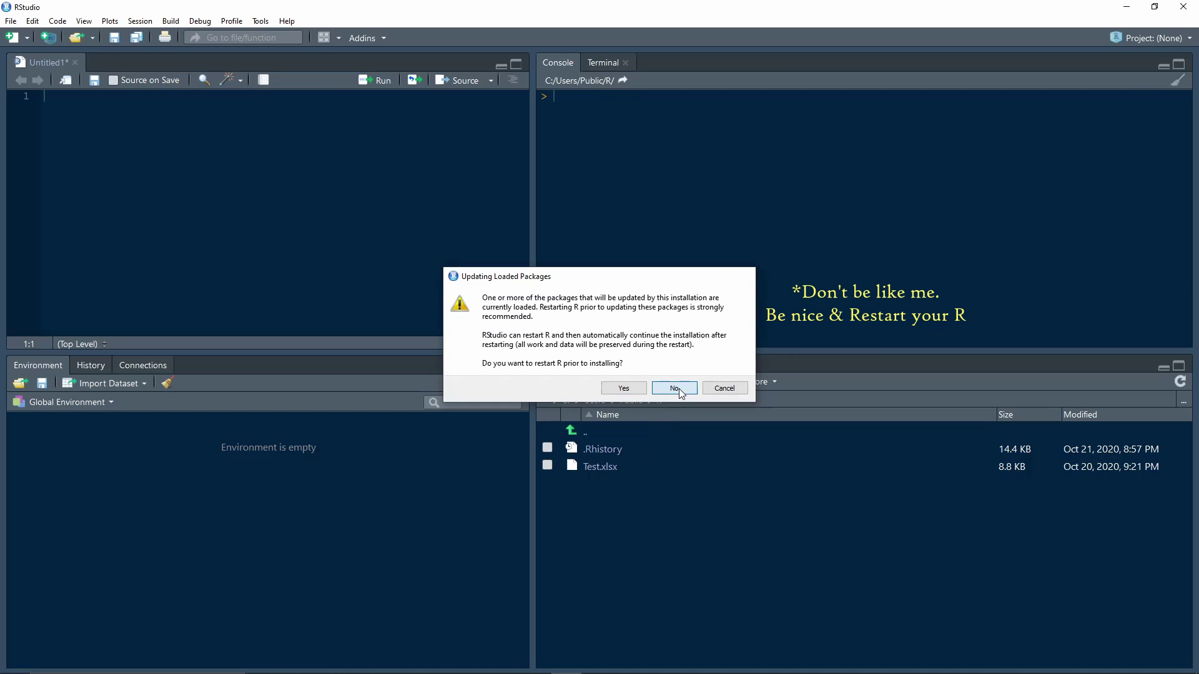
- Decline restarting R and let the ggplot2 installation finish in the console
{"action": "left_click", "coordinate": [679, 389]}
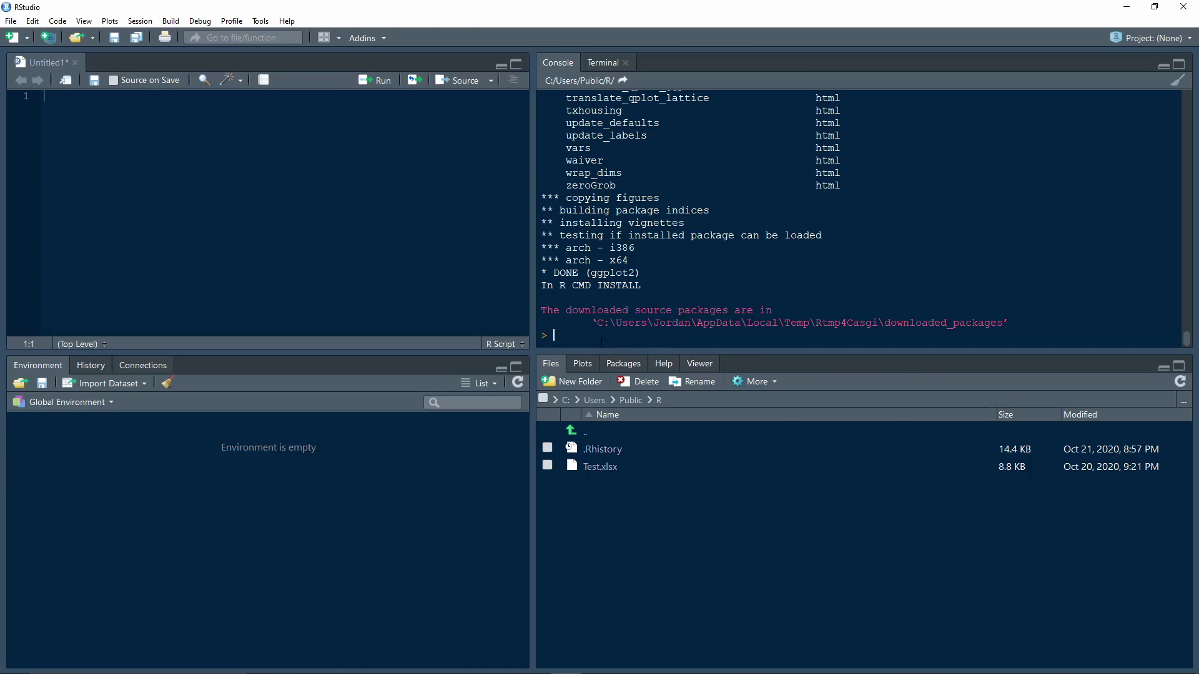
{"action": "type", "text": "libr"}
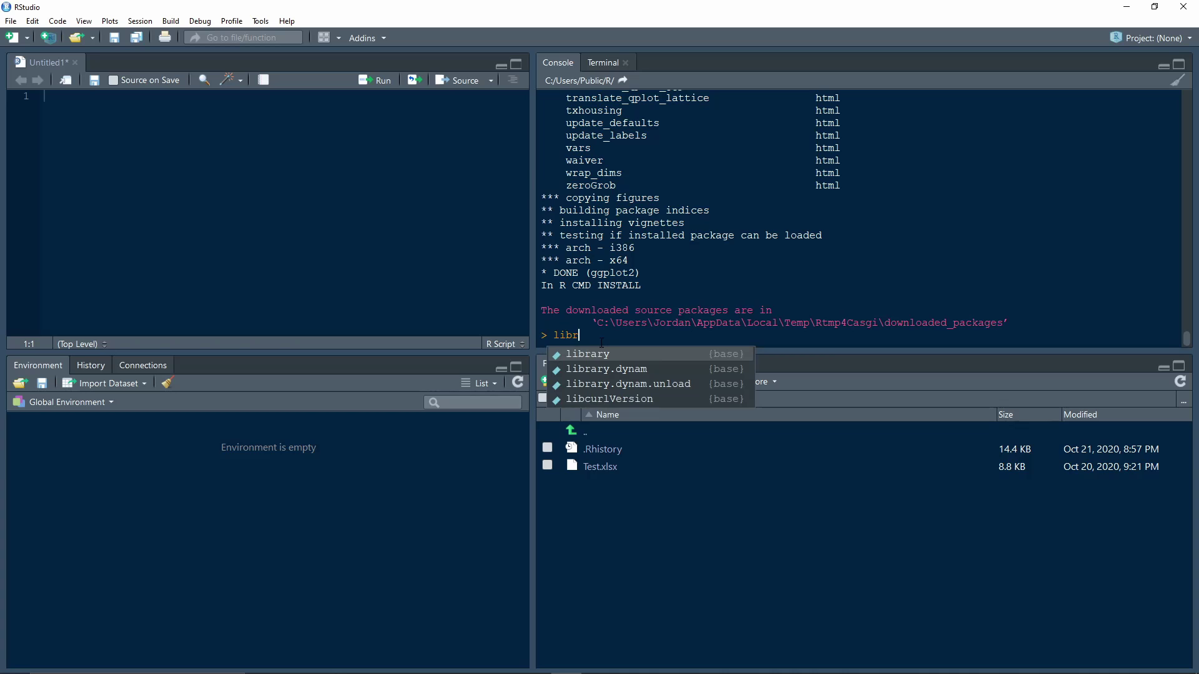
{"action": "type", "text": "ary(ggp"}
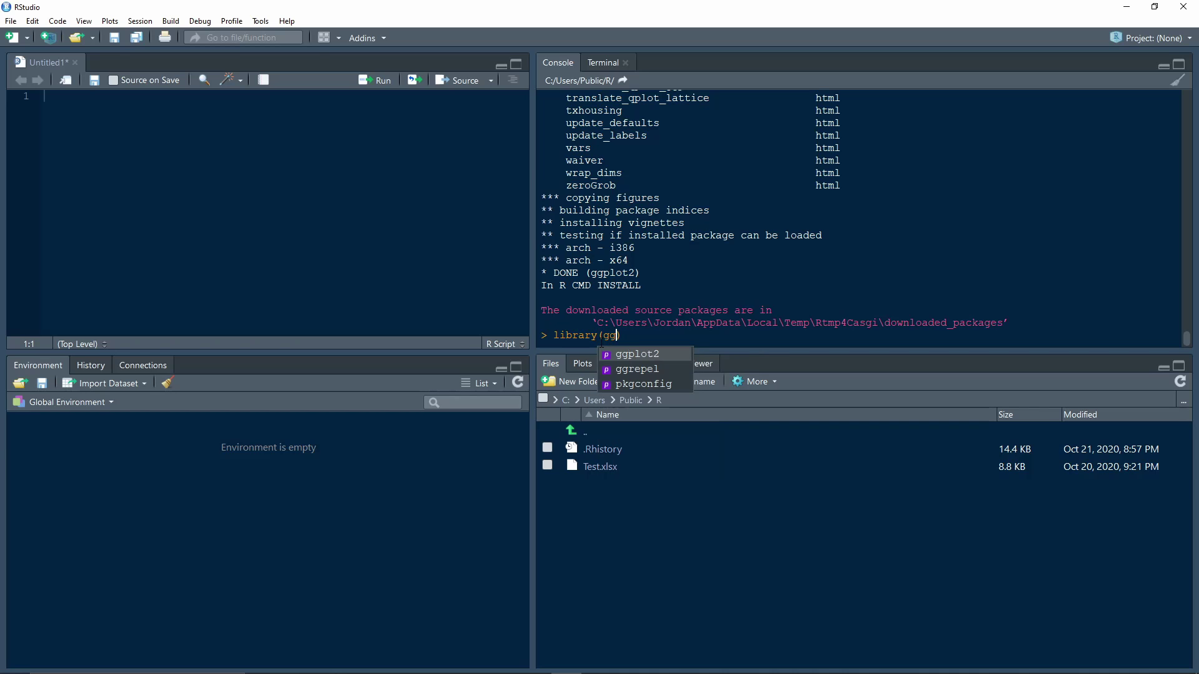
{"action": "type", "text": "lot2"}
- Run library(ggplot2) in the console and return to an empty prompt
{"action": "key", "text": "Return"}
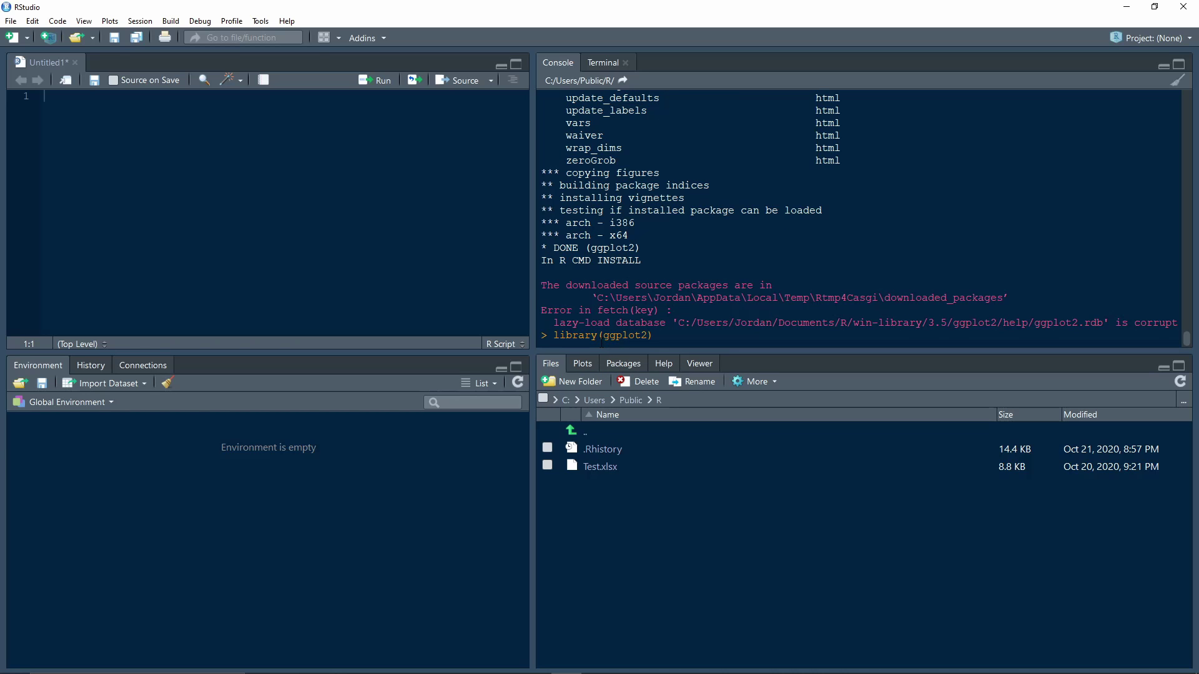
{"action": "key", "text": "Return"}
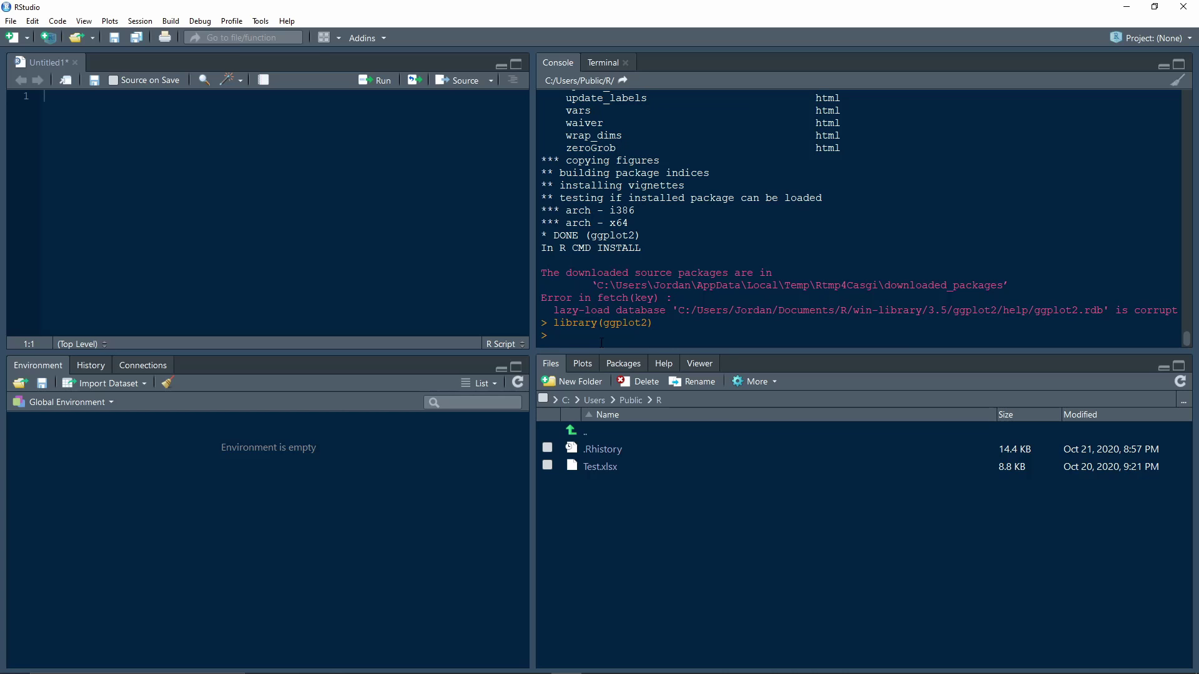
{"action": "type", "text": "?ggplot2"}
- Run ?ggplot2 to show the ggplot2 documentation in the Help pane
{"action": "key", "text": "Return"}
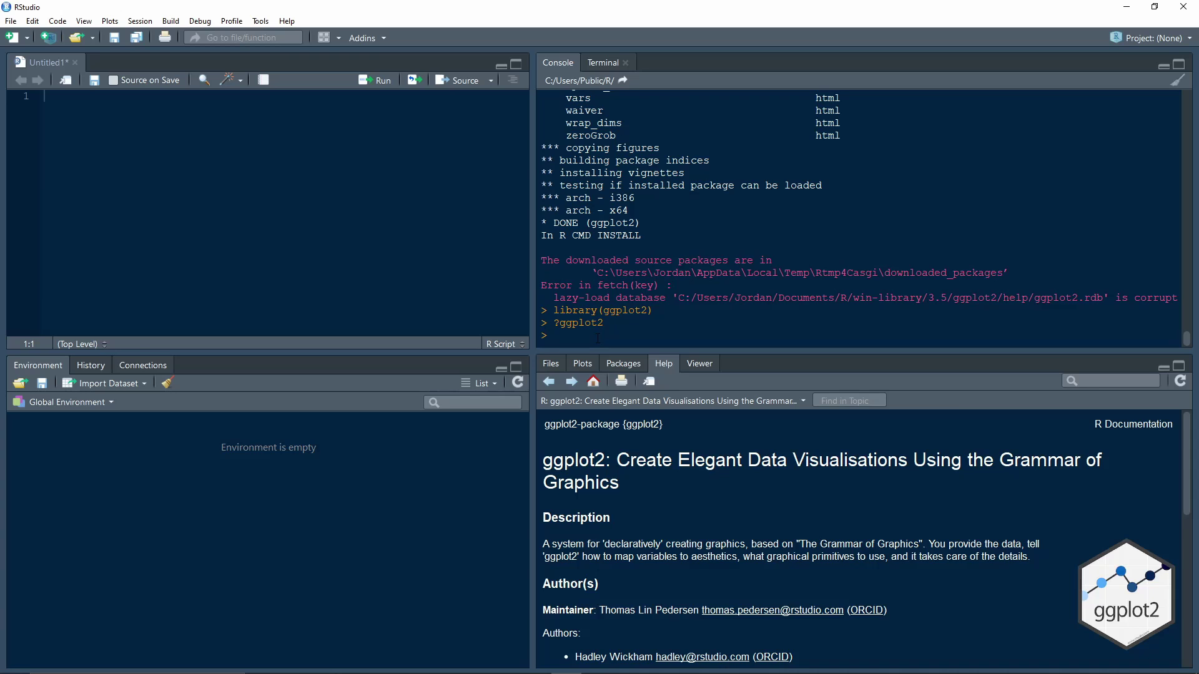
{"action": "scroll", "coordinate": [814, 476], "scroll_direction": "down", "scroll_amount": 3}
{"action": "scroll", "coordinate": [752, 529], "scroll_direction": "down", "scroll_amount": 3}
{"action": "scroll", "coordinate": [751, 528], "scroll_direction": "down", "scroll_amount": 2}
{"action": "scroll", "coordinate": [743, 584], "scroll_direction": "up", "scroll_amount": 6}
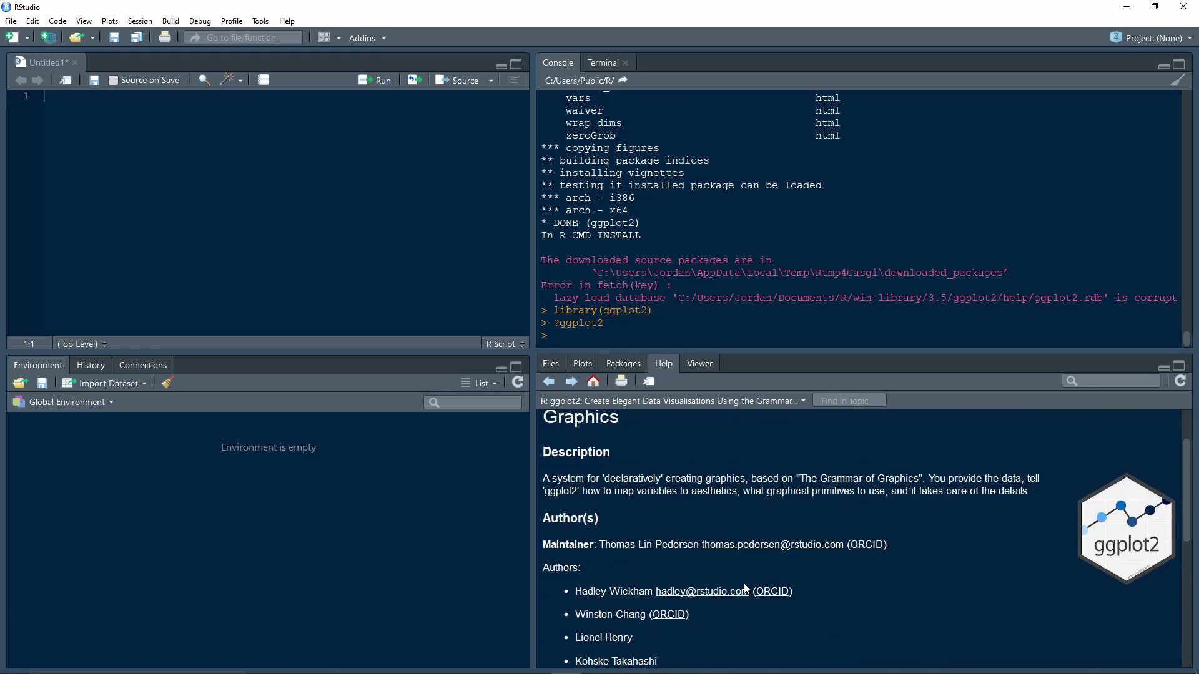
{"action": "scroll", "coordinate": [745, 583], "scroll_direction": "up", "scroll_amount": 1}
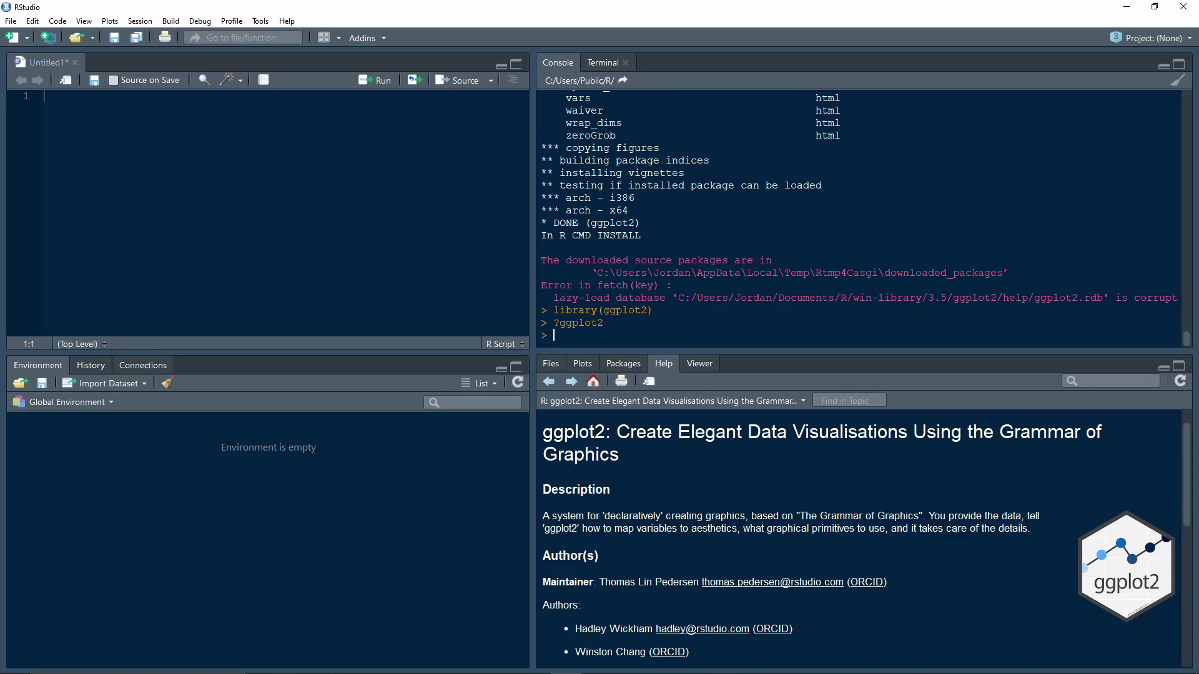